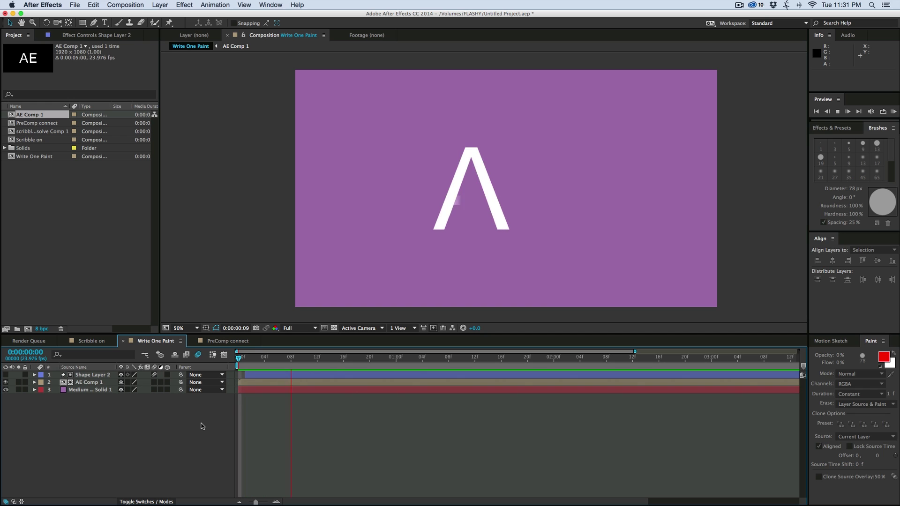
Preview and scrub the existing write-on animation at 100% zoom, then select and replay Shape Layer 2.
{"action": "key", "text": "space"}
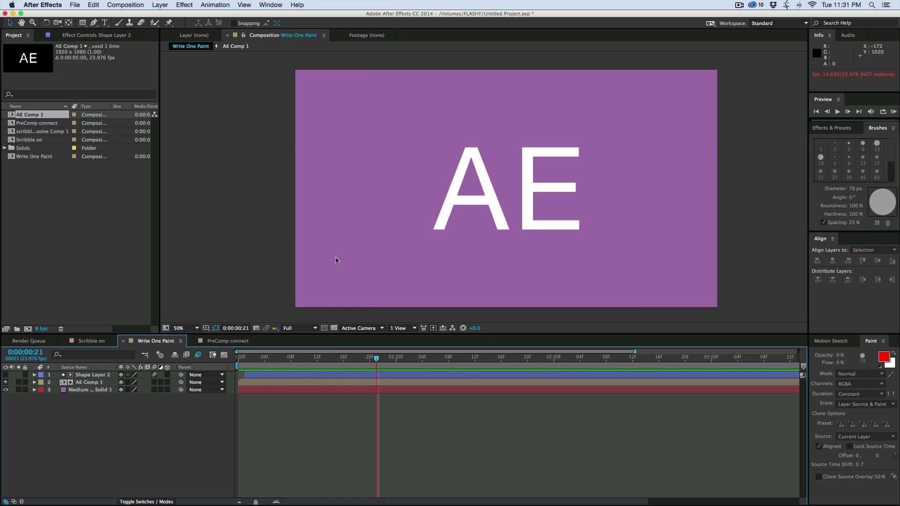
{"action": "scroll", "coordinate": [459, 202], "scroll_direction": "up", "scroll_amount": 3}
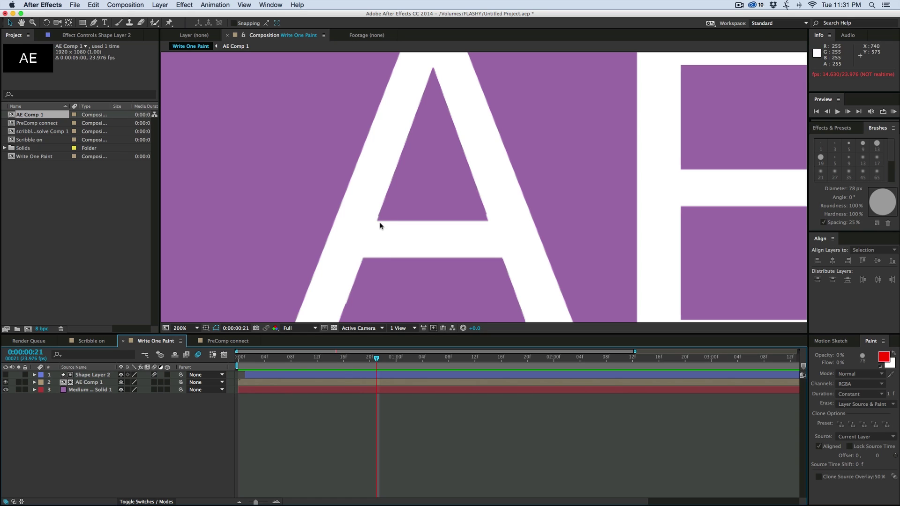
{"action": "key", "text": "comma"}
{"action": "left_click", "coordinate": [309, 420]}
{"action": "left_click_drag", "start_coordinate": [324, 364], "coordinate": [230, 367]}
{"action": "left_click", "coordinate": [297, 358]}
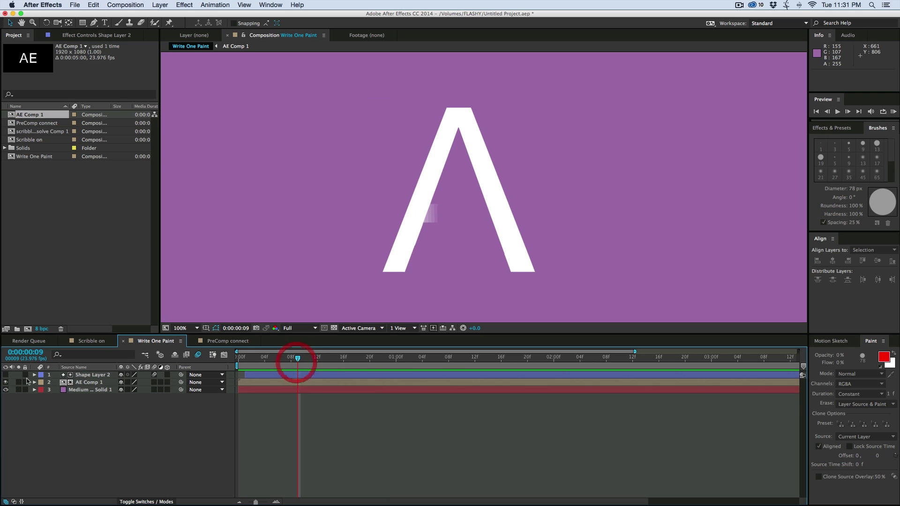
{"action": "left_click", "coordinate": [86, 376]}
{"action": "key", "text": "space"}
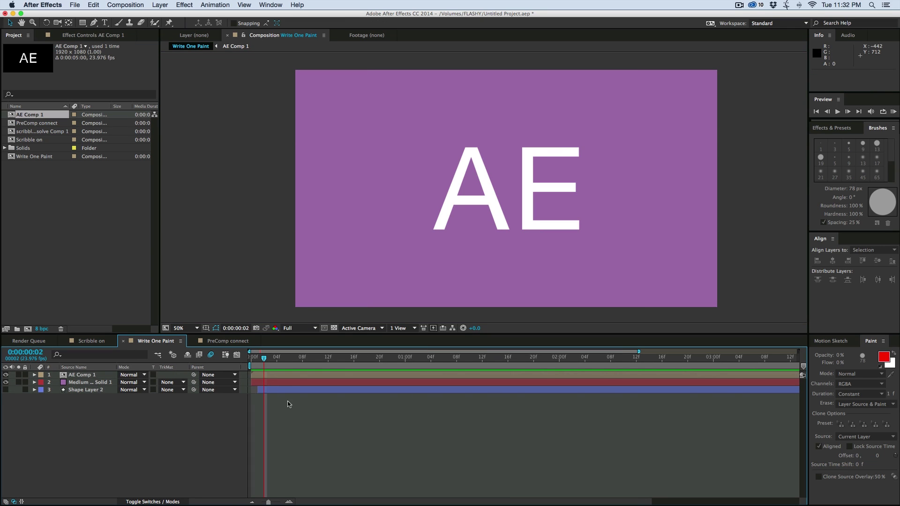
With the Pen tool, draw a five-point star path around the letter A and expand Shape Layer 3's Contents.
{"action": "left_click", "coordinate": [94, 22]}
{"action": "scroll", "coordinate": [436, 239], "scroll_direction": "up", "scroll_amount": 4}
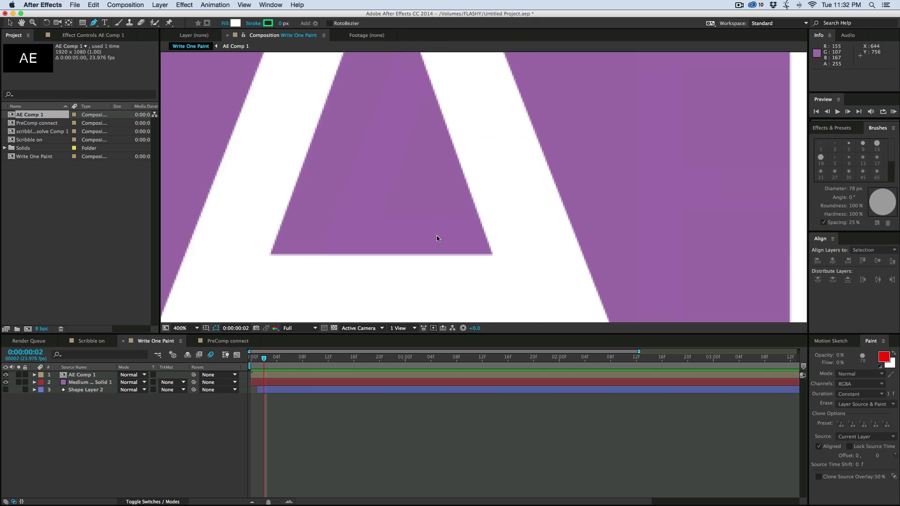
{"action": "scroll", "coordinate": [437, 238], "scroll_direction": "down", "scroll_amount": 1}
{"action": "scroll", "coordinate": [436, 238], "scroll_direction": "down", "scroll_amount": 1}
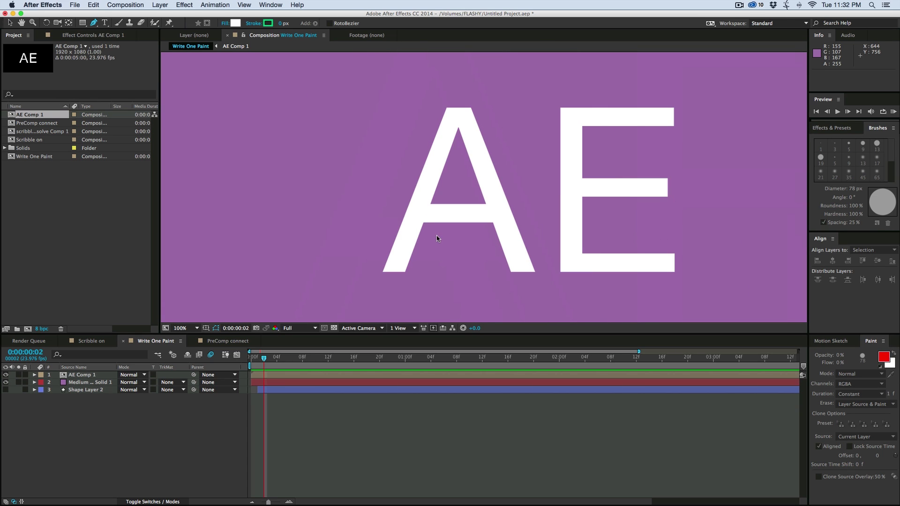
{"action": "left_click", "coordinate": [393, 271]}
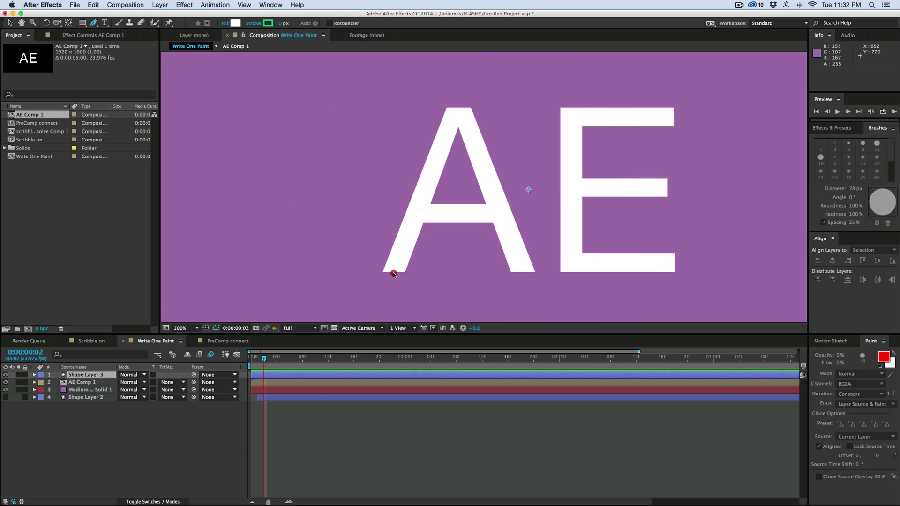
{"action": "left_click", "coordinate": [458, 110]}
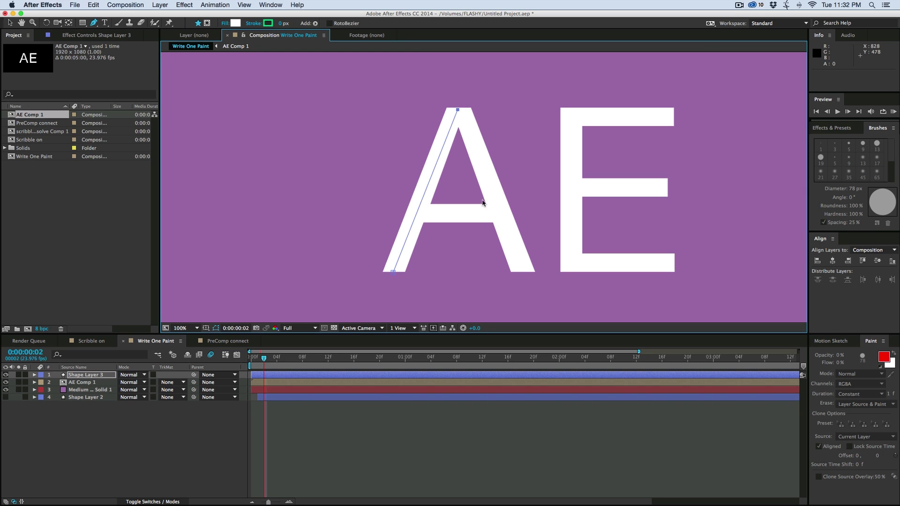
{"action": "left_click", "coordinate": [524, 272]}
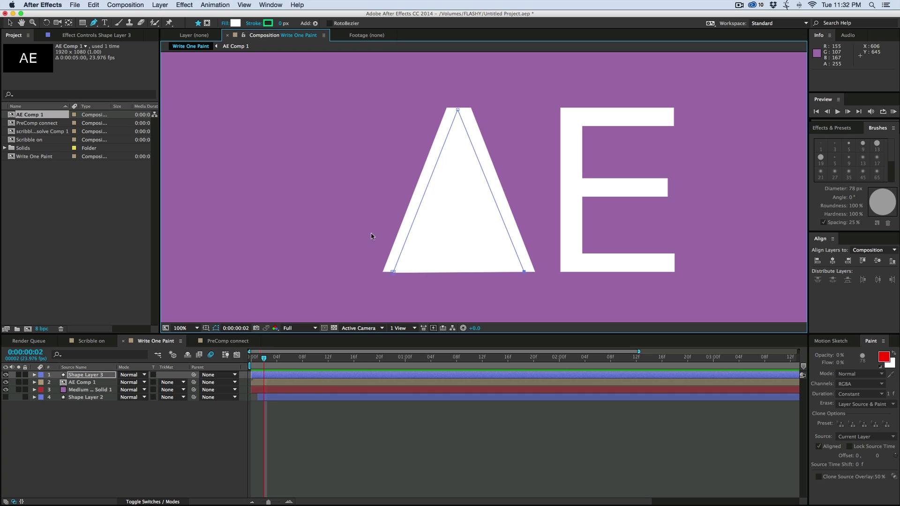
{"action": "left_click", "coordinate": [366, 210]}
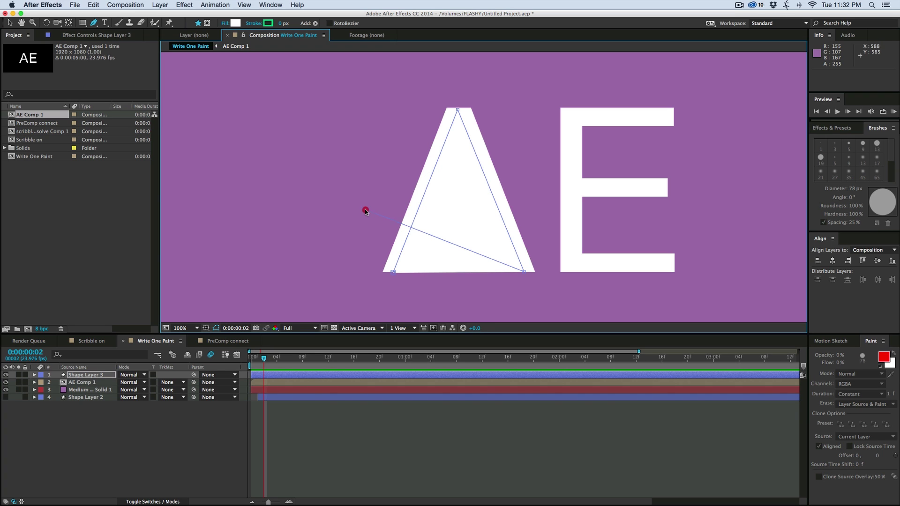
{"action": "left_click", "coordinate": [516, 206]}
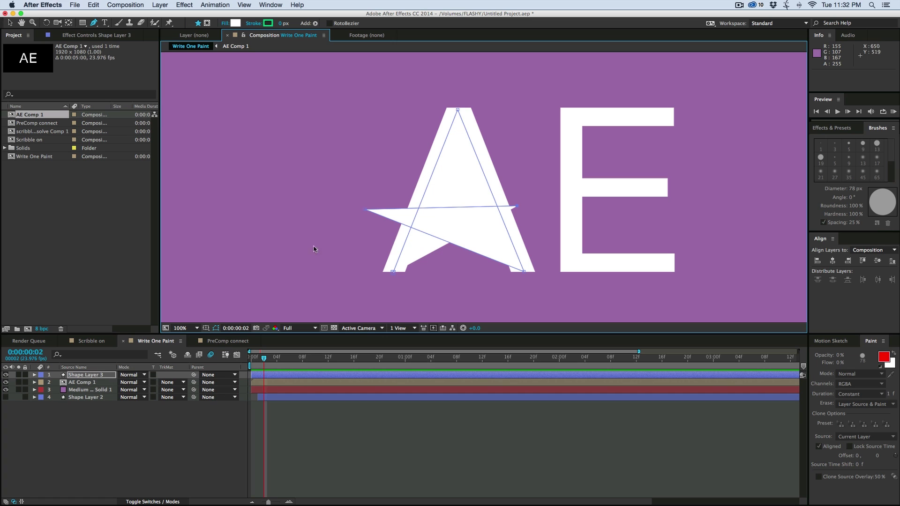
{"action": "left_click", "coordinate": [34, 375]}
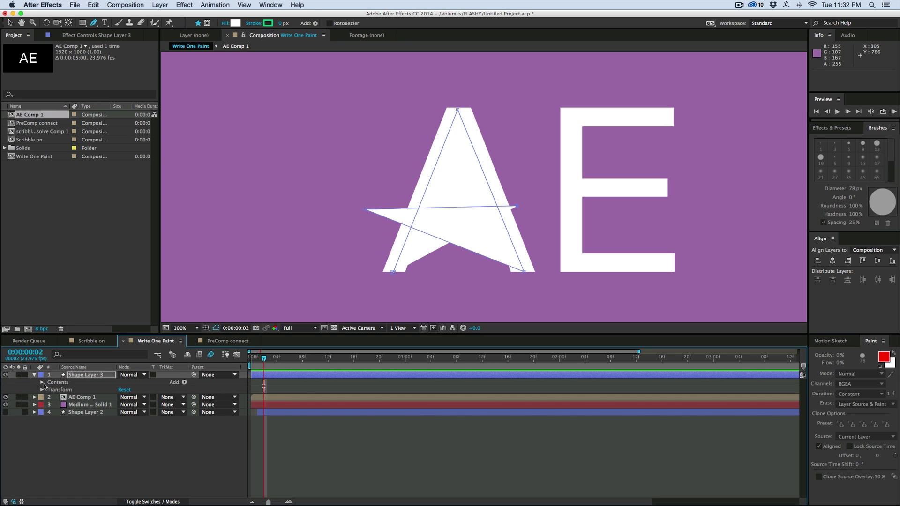
{"action": "left_click", "coordinate": [41, 382]}
Delete Shape 1's Fill 1 and set Stroke 1's width to 30.
{"action": "left_click", "coordinate": [49, 390]}
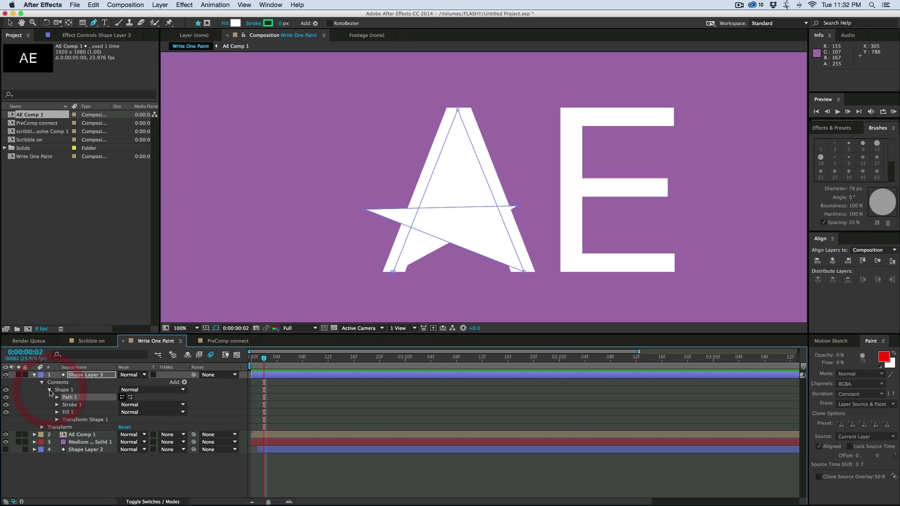
{"action": "left_click", "coordinate": [69, 412]}
{"action": "key", "text": "Delete"}
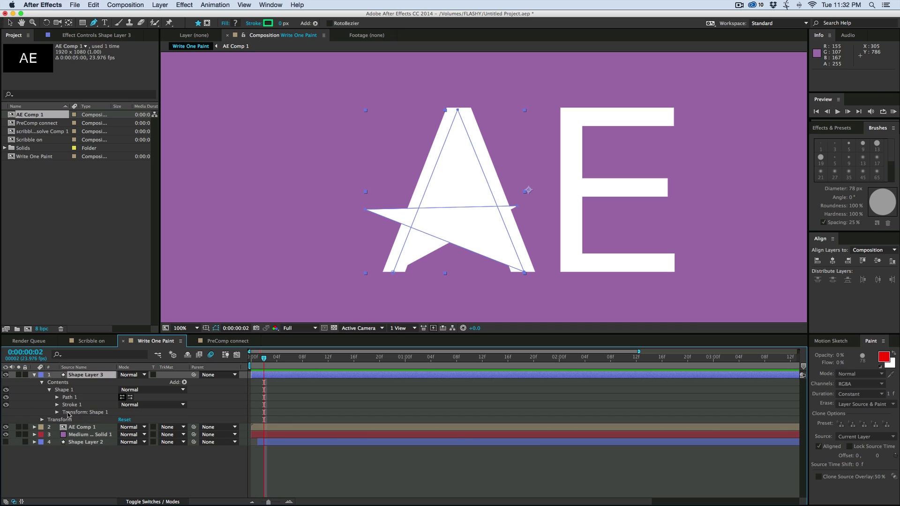
{"action": "left_click", "coordinate": [56, 405]}
{"action": "left_click_drag", "start_coordinate": [121, 434], "coordinate": [135, 436]}
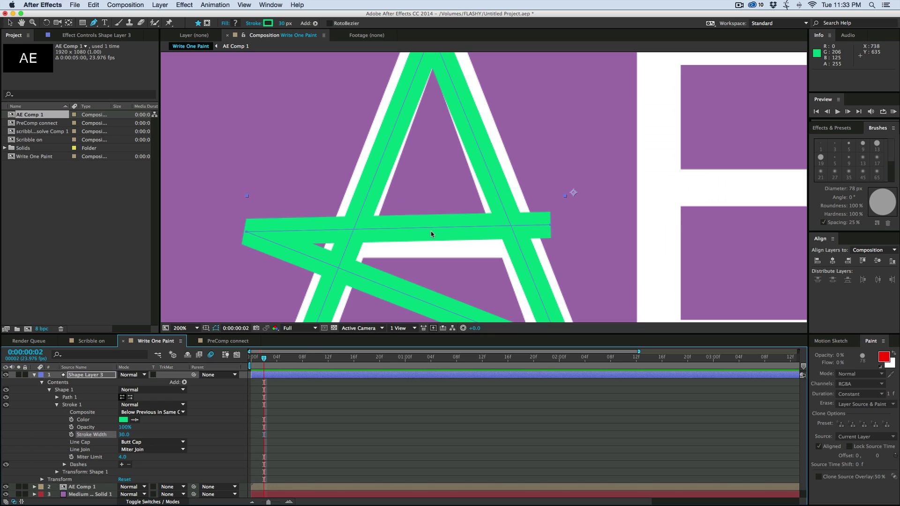
Zoom to 200% on the A and select Path 1 of the star for point editing.
{"action": "key", "text": "period"}
{"action": "left_click_drag", "start_coordinate": [431, 231], "coordinate": [437, 203]}
{"action": "key", "text": "comma"}
{"action": "key", "text": "period"}
{"action": "key", "text": "g"}
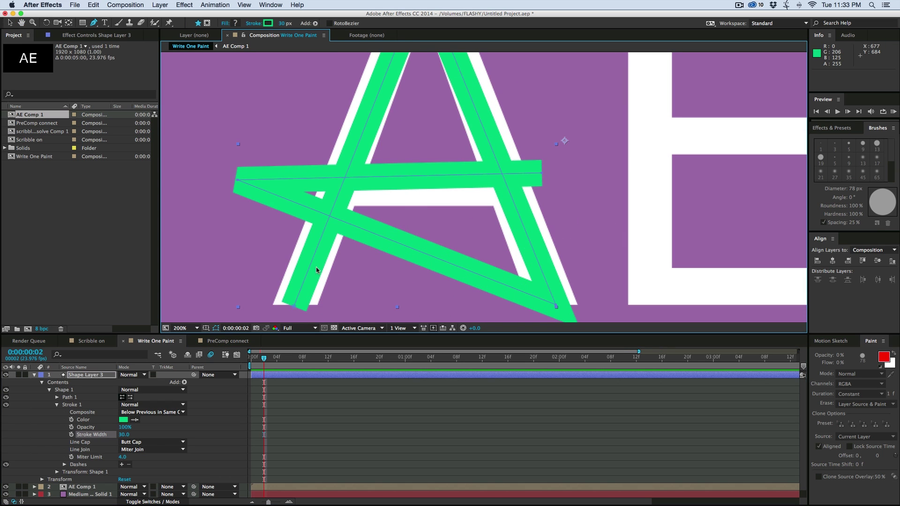
{"action": "left_click", "coordinate": [58, 398]}
{"action": "left_click", "coordinate": [106, 397]}
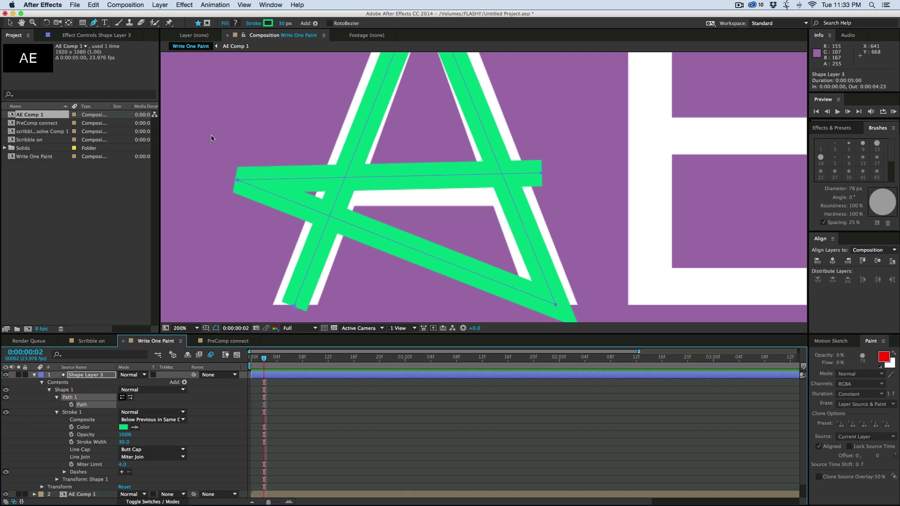
{"action": "left_click", "coordinate": [10, 22]}
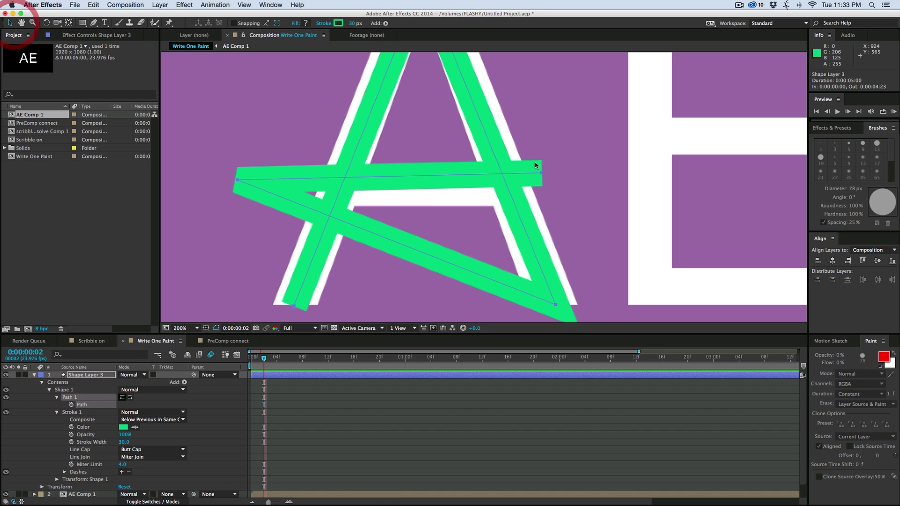
{"action": "left_click", "coordinate": [539, 137]}
Drag the star's crossbar point onto the A's crossbar and its apex to the tip, then widen the stroke to 48 px.
{"action": "left_click_drag", "start_coordinate": [534, 172], "coordinate": [562, 185]}
{"action": "scroll", "coordinate": [500, 227], "scroll_direction": "up", "scroll_amount": 5}
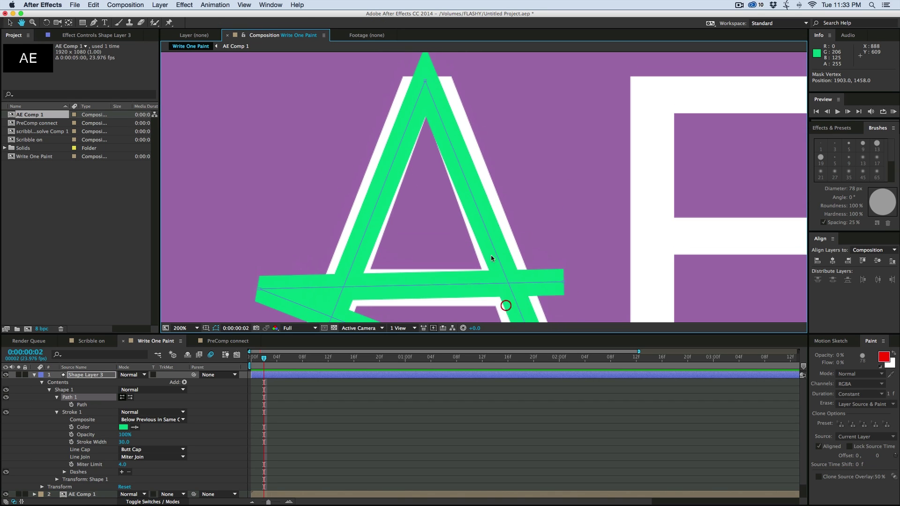
{"action": "left_click_drag", "start_coordinate": [426, 74], "coordinate": [426, 66]}
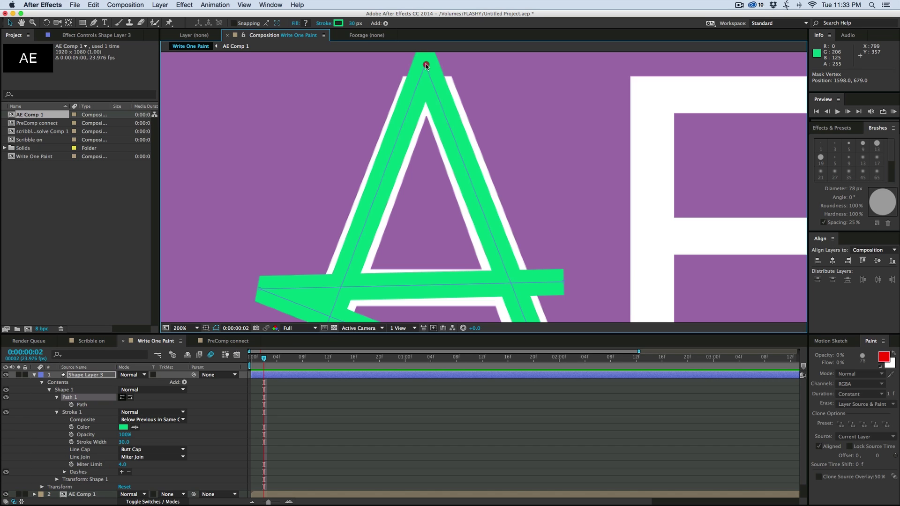
{"action": "key", "text": "h"}
{"action": "left_click_drag", "start_coordinate": [352, 228], "coordinate": [327, 100]}
{"action": "key", "text": "v"}
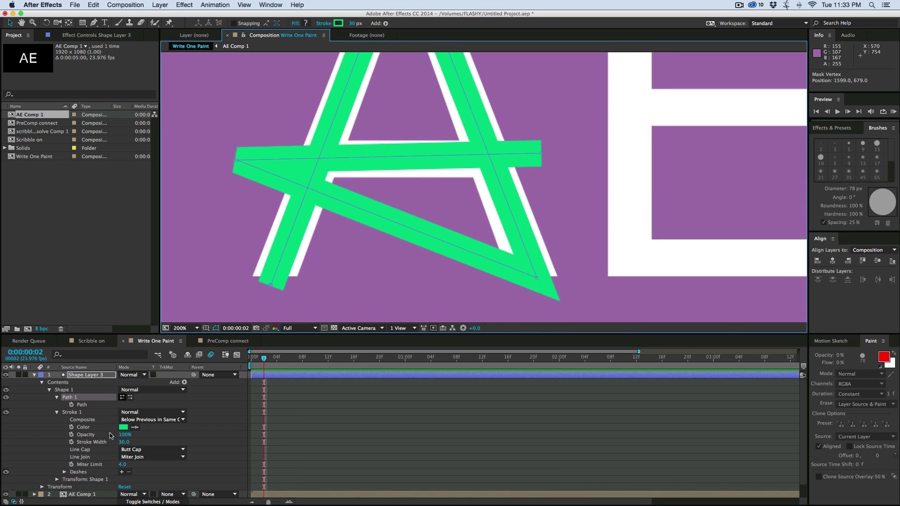
{"action": "left_click_drag", "start_coordinate": [125, 443], "coordinate": [134, 443]}
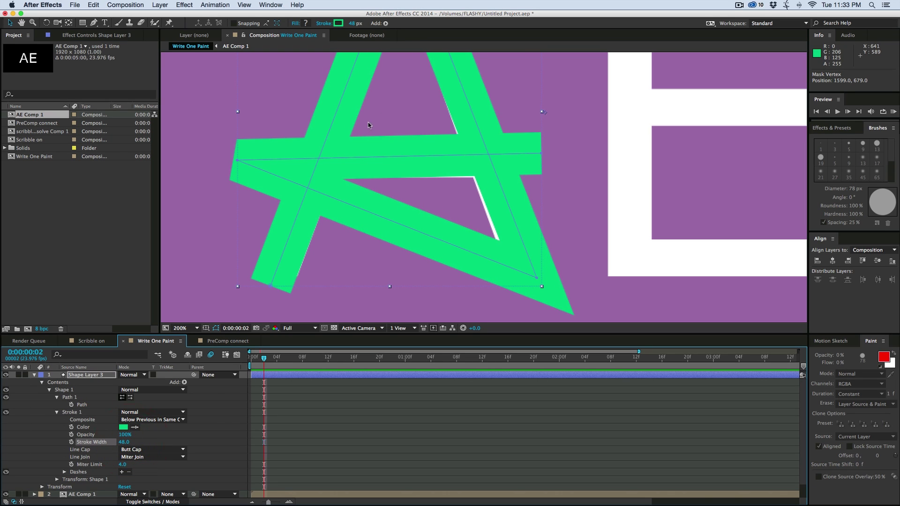
Nudge the A stroke's bottom-left and bottom-right points and thicken the stroke to 53 px.
{"action": "left_click", "coordinate": [273, 286]}
{"action": "left_click_drag", "start_coordinate": [276, 287], "coordinate": [273, 289]}
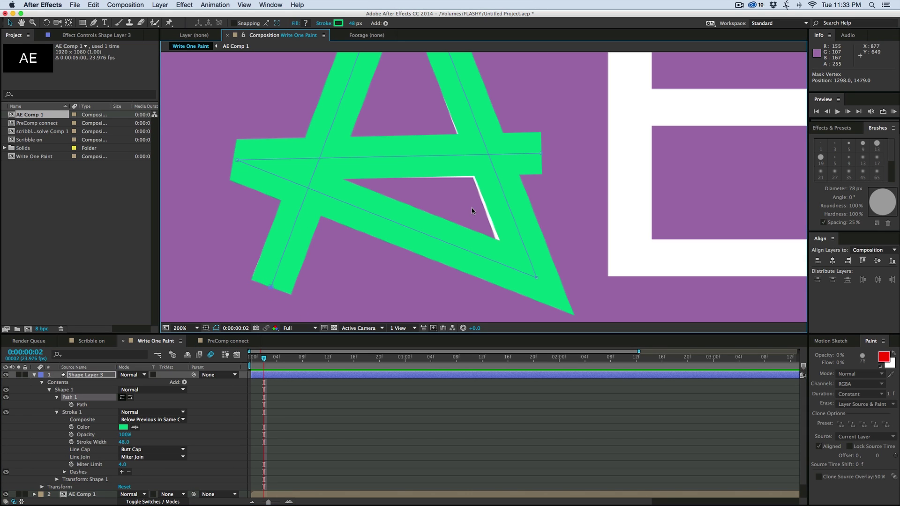
{"action": "left_click_drag", "start_coordinate": [535, 279], "coordinate": [533, 280]}
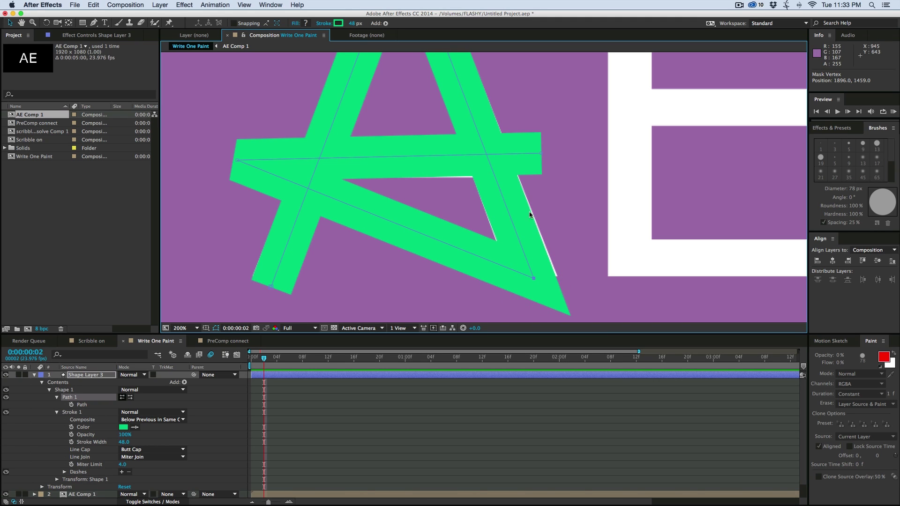
{"action": "left_click_drag", "start_coordinate": [125, 443], "coordinate": [127, 444]}
Reshape the stroke's left leg, crossbar point and apex so the green fully covers the A.
{"action": "mouse_move", "coordinate": [272, 289]}
{"action": "left_mouse_down"}
{"action": "mouse_move", "coordinate": [255, 283]}
{"action": "mouse_move", "coordinate": [268, 282]}
{"action": "left_mouse_up"}
{"action": "left_click_drag", "start_coordinate": [540, 154], "coordinate": [483, 157]}
{"action": "left_click_drag", "start_coordinate": [186, 151], "coordinate": [186, 153]}
{"action": "scroll", "coordinate": [367, 124], "scroll_direction": "up", "scroll_amount": 2}
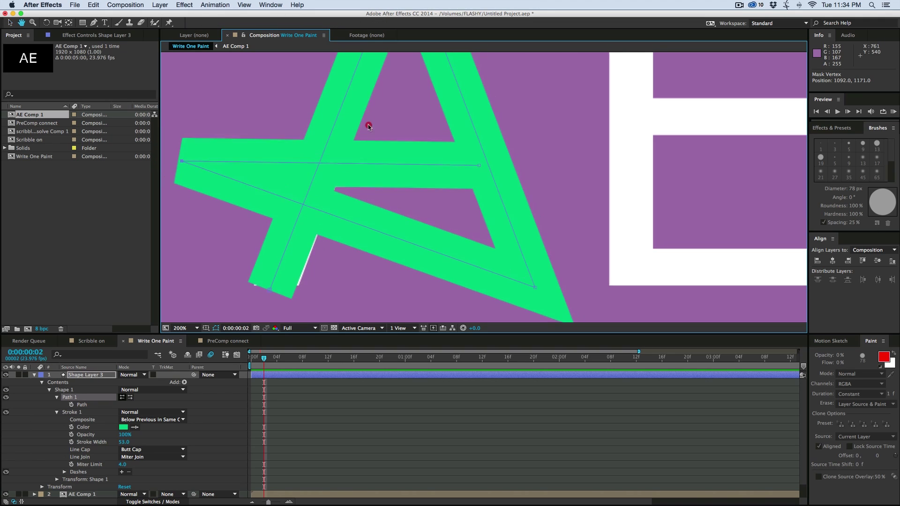
{"action": "left_click_drag", "start_coordinate": [266, 295], "coordinate": [268, 298]}
{"action": "scroll", "coordinate": [376, 183], "scroll_direction": "up", "scroll_amount": 5}
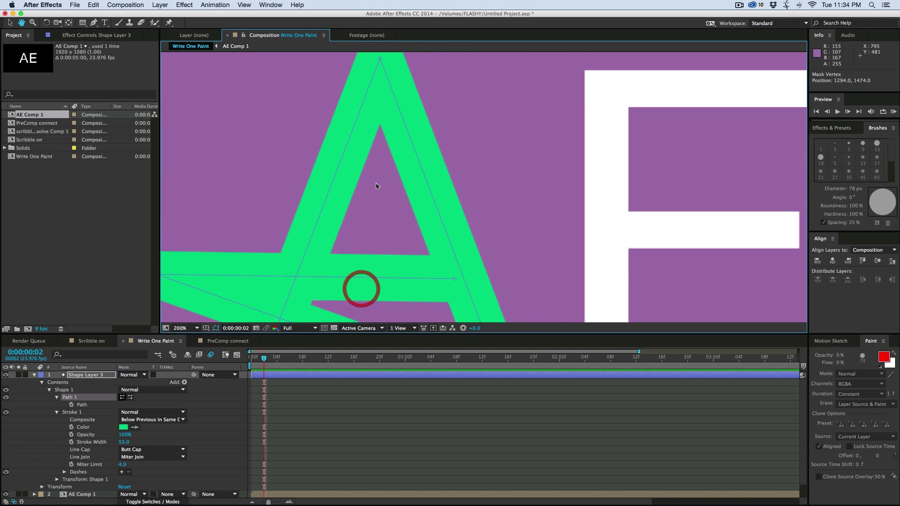
{"action": "mouse_move", "coordinate": [363, 145]}
{"action": "left_mouse_down"}
{"action": "mouse_move", "coordinate": [365, 117]}
{"action": "mouse_move", "coordinate": [363, 130]}
{"action": "left_mouse_up"}
{"action": "scroll", "coordinate": [388, 181], "scroll_direction": "down", "scroll_amount": 4}
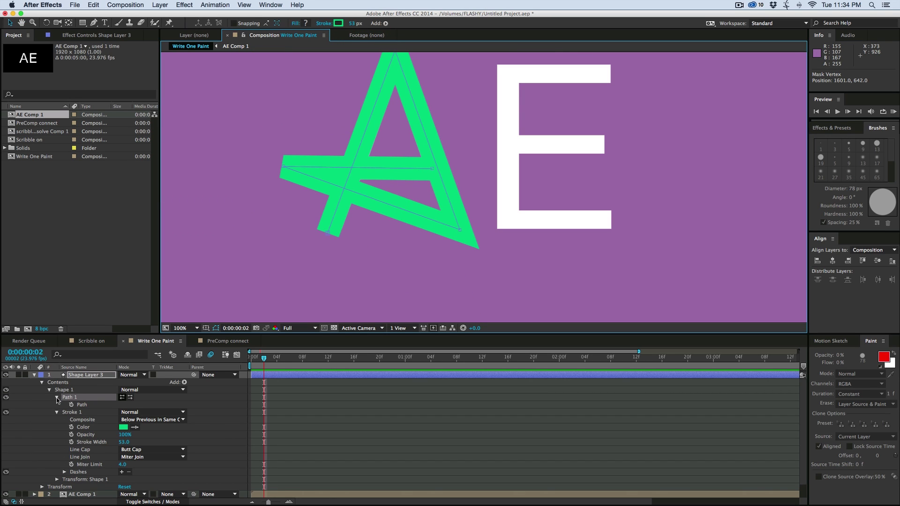
In Shape Layer 3, draw a new two-point path from the top to the bottom of the E's stem.
{"action": "left_click", "coordinate": [290, 374]}
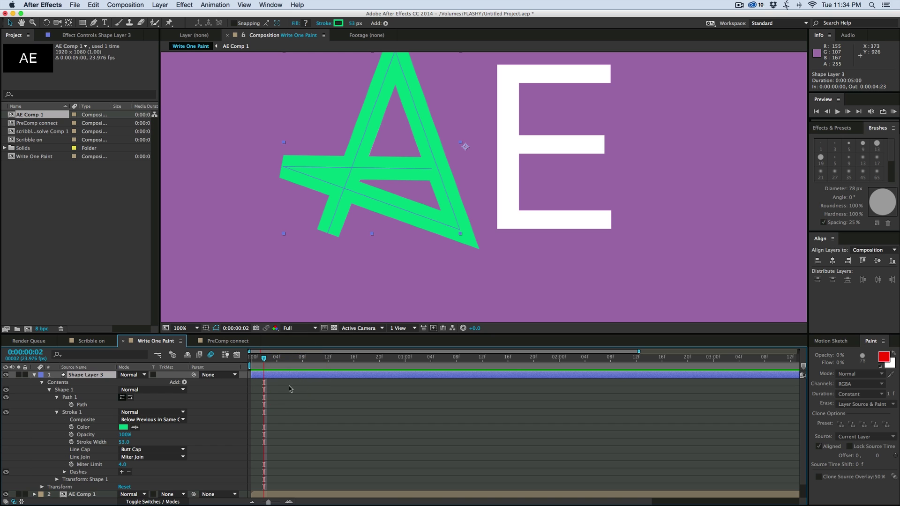
{"action": "left_click_drag", "start_coordinate": [483, 258], "coordinate": [328, 307]}
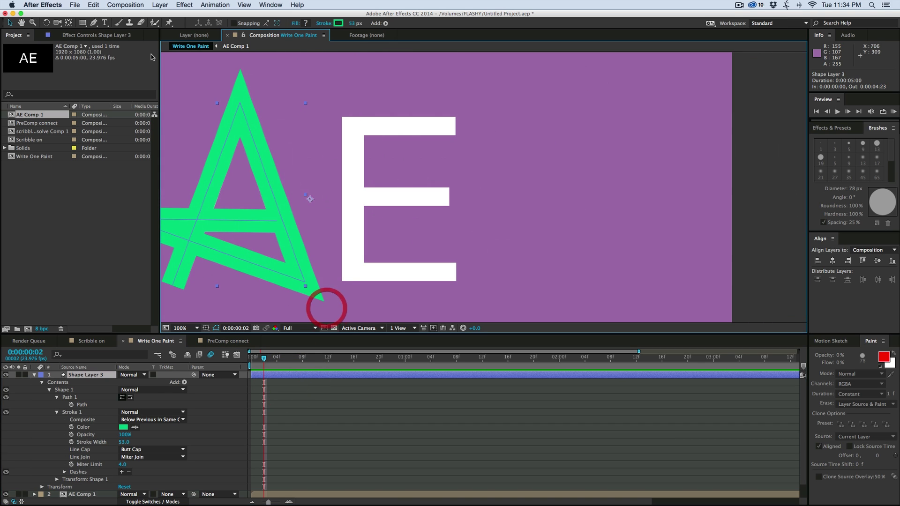
{"action": "left_click", "coordinate": [93, 23]}
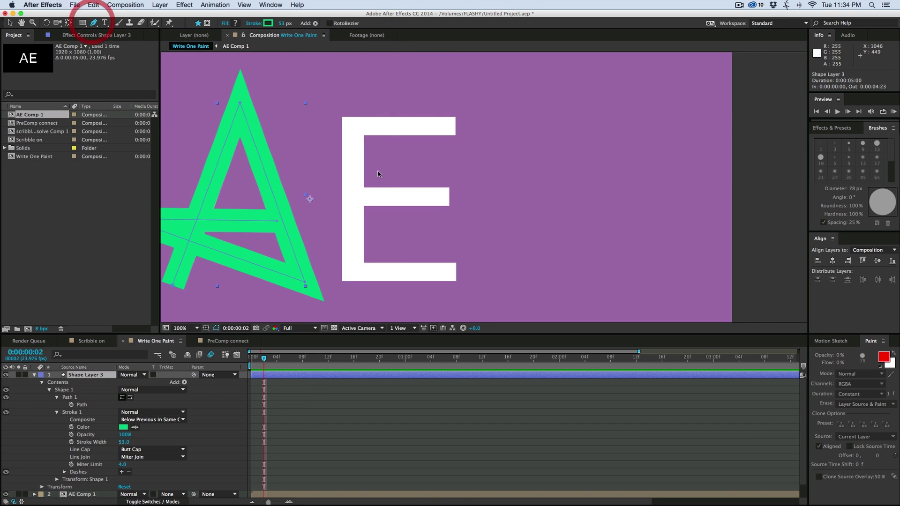
{"action": "left_click", "coordinate": [353, 114]}
{"action": "left_click", "coordinate": [353, 282]}
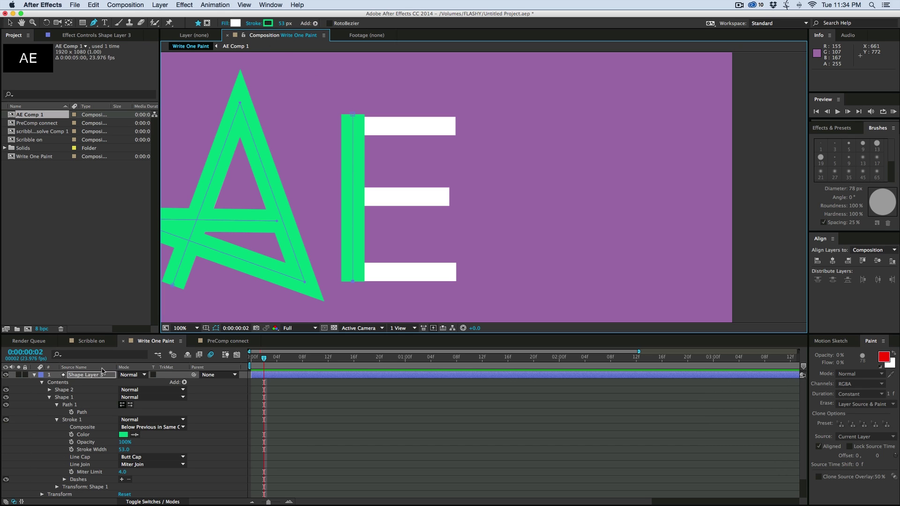
Select Shape 2's path and align its bottom point with the bottom of the E's stem.
{"action": "left_click", "coordinate": [50, 391]}
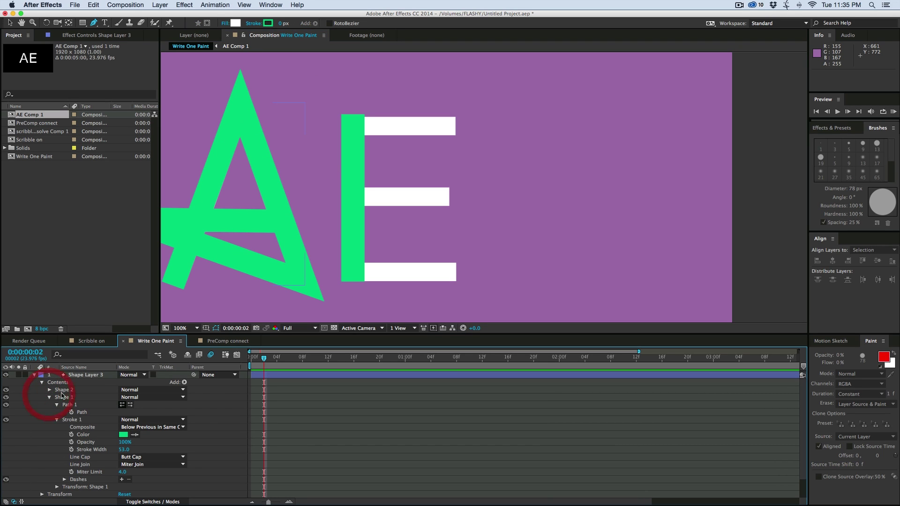
{"action": "left_click", "coordinate": [49, 390]}
{"action": "left_click", "coordinate": [57, 398]}
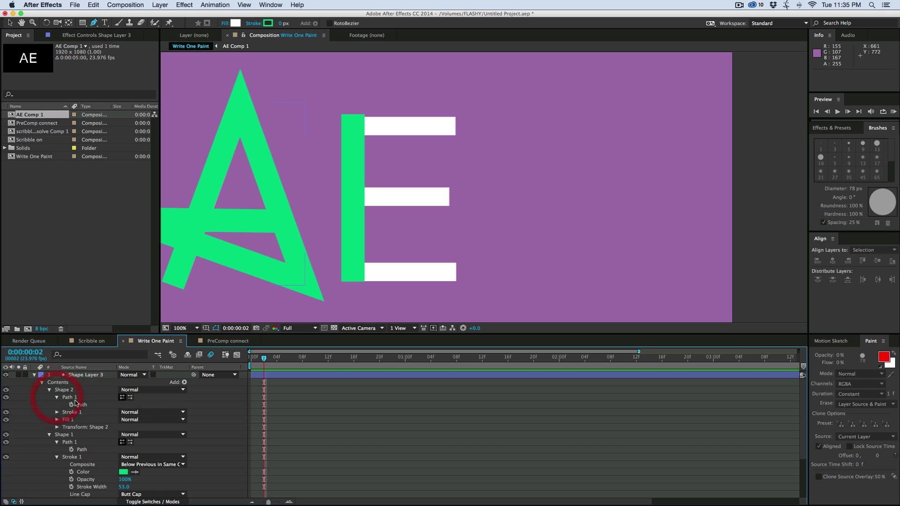
{"action": "left_click", "coordinate": [70, 398]}
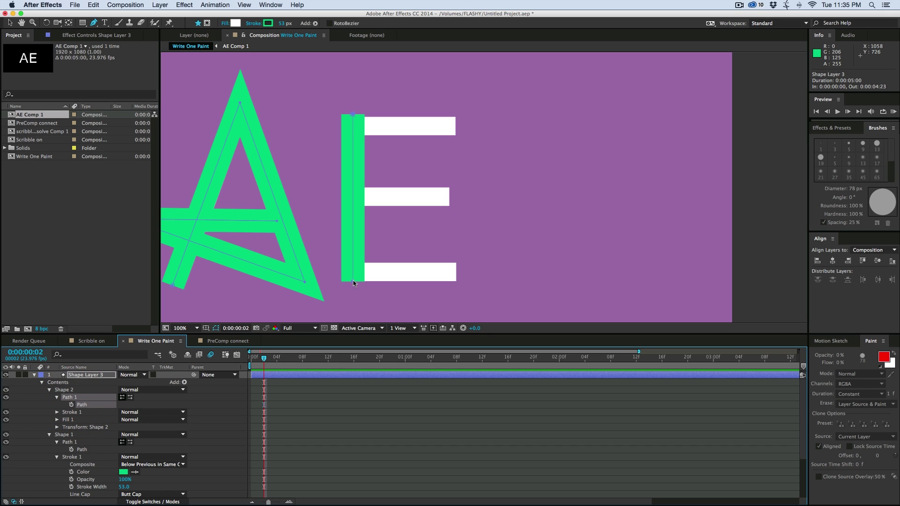
{"action": "left_click_drag", "start_coordinate": [353, 281], "coordinate": [352, 280]}
{"action": "key", "text": "period"}
{"action": "left_click_drag", "start_coordinate": [349, 222], "coordinate": [375, 197]}
{"action": "key", "text": "g"}
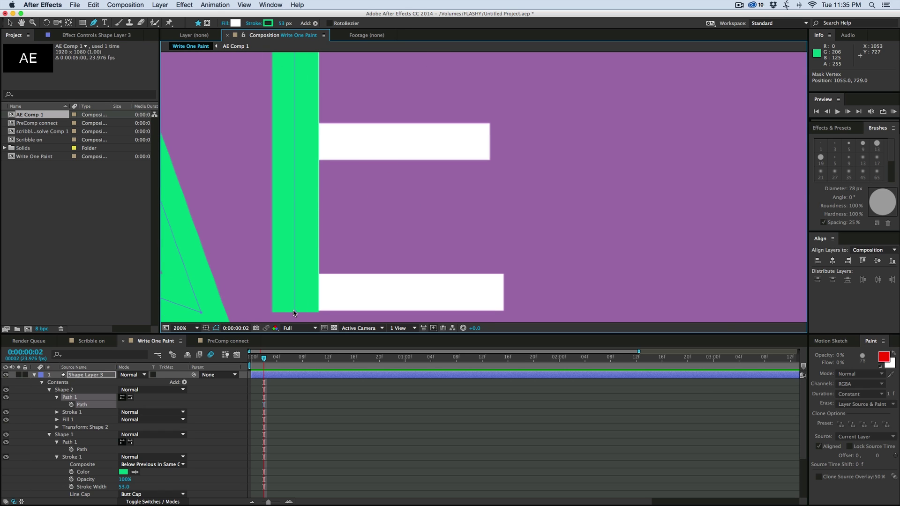
{"action": "mouse_move", "coordinate": [295, 313]}
{"action": "left_mouse_down"}
{"action": "mouse_move", "coordinate": [308, 312]}
{"action": "mouse_move", "coordinate": [294, 314]}
{"action": "left_mouse_up"}
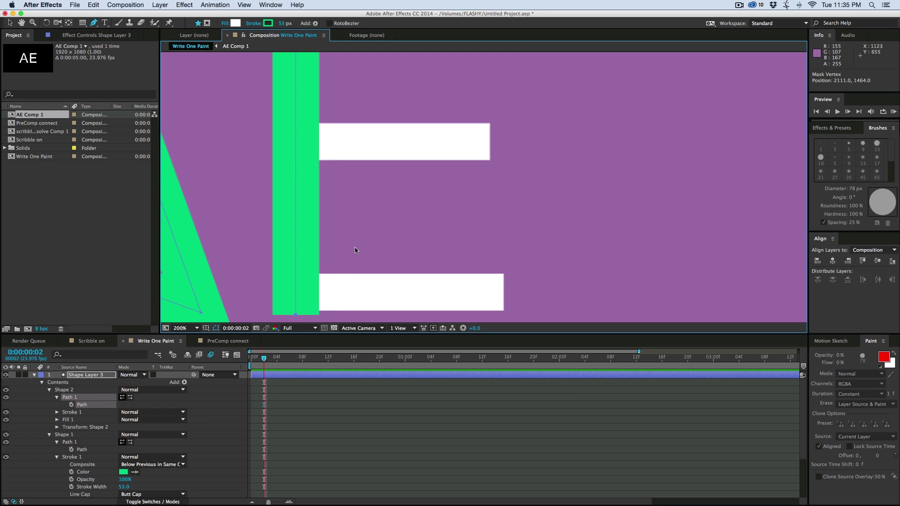
{"action": "key", "text": "comma"}
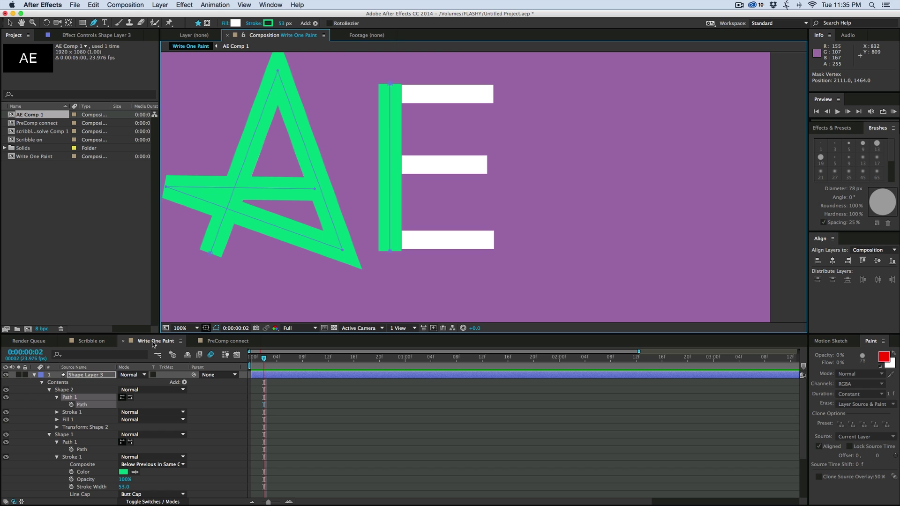
Duplicate the E stem path, rotate the copy horizontal, and place it over the E's top arm.
{"action": "left_click", "coordinate": [47, 404]}
{"action": "left_click", "coordinate": [75, 399]}
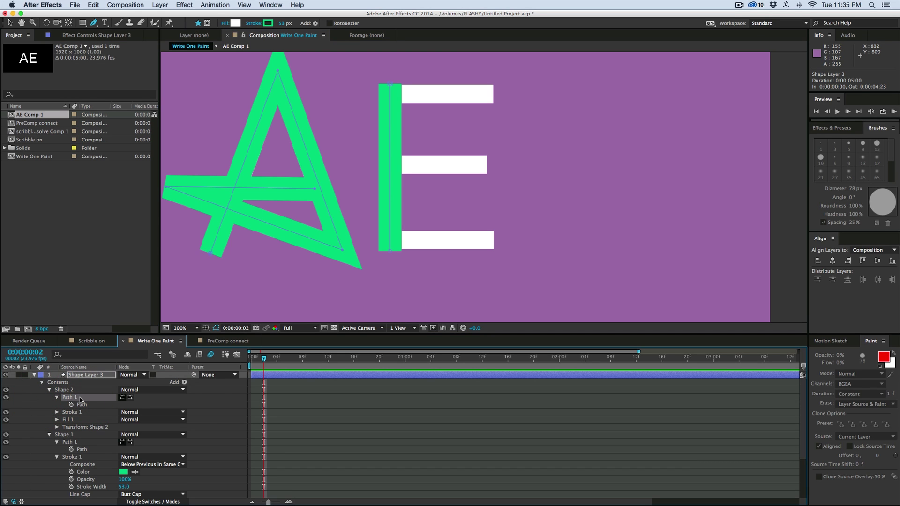
{"action": "key", "text": "super+d"}
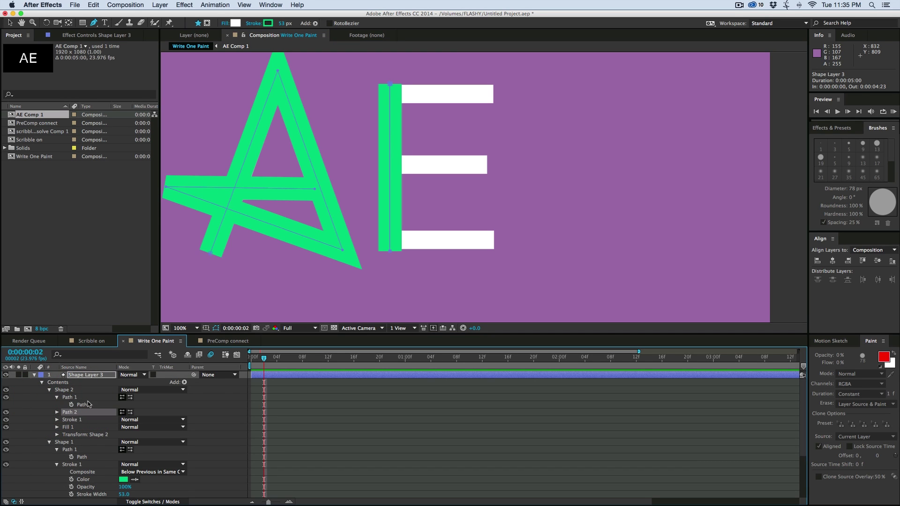
{"action": "left_click", "coordinate": [56, 412]}
{"action": "left_click", "coordinate": [79, 419]}
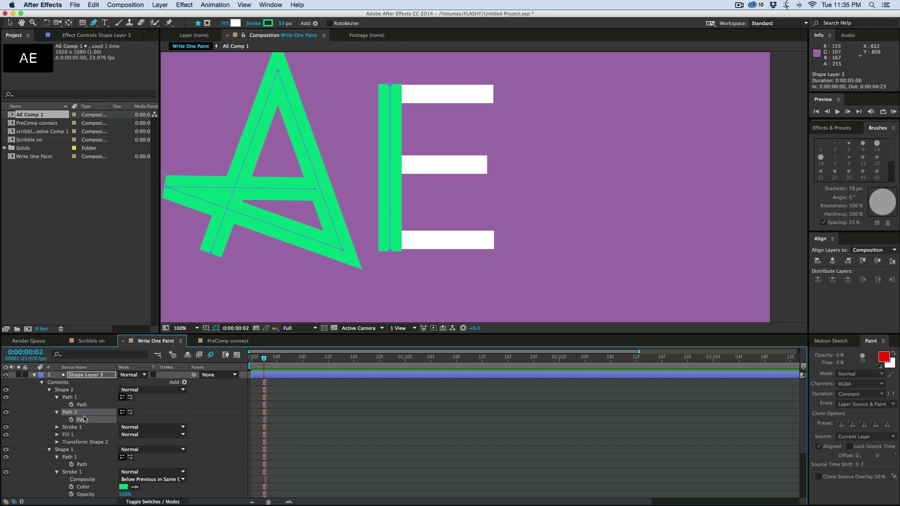
{"action": "key", "text": "v"}
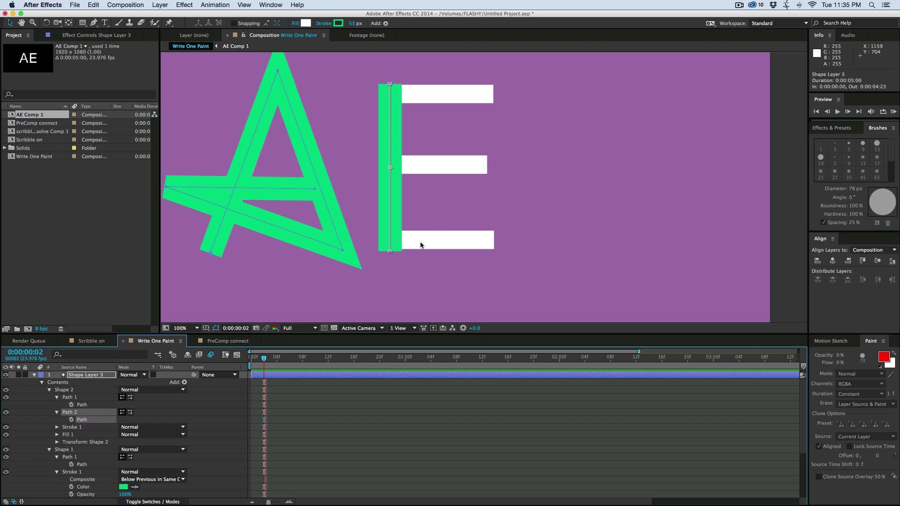
{"action": "left_click_drag", "start_coordinate": [396, 255], "coordinate": [487, 178]}
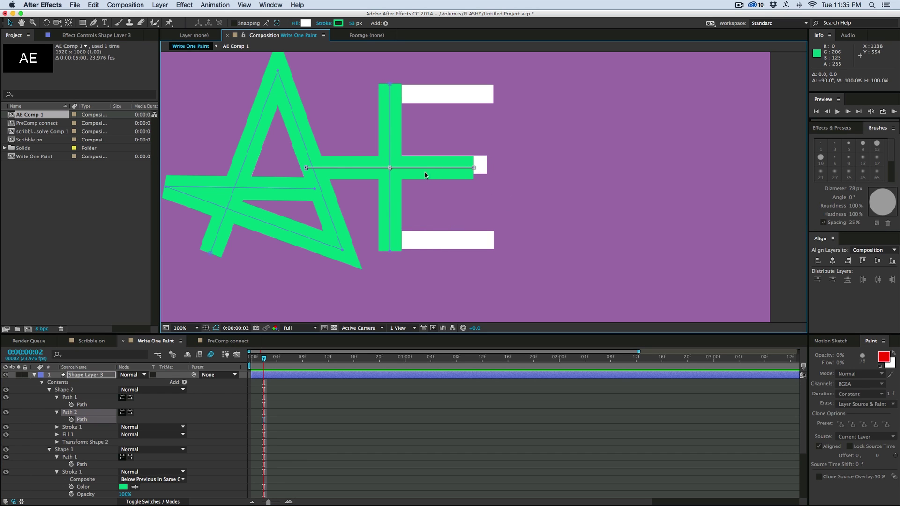
{"action": "left_click_drag", "start_coordinate": [425, 170], "coordinate": [495, 97]}
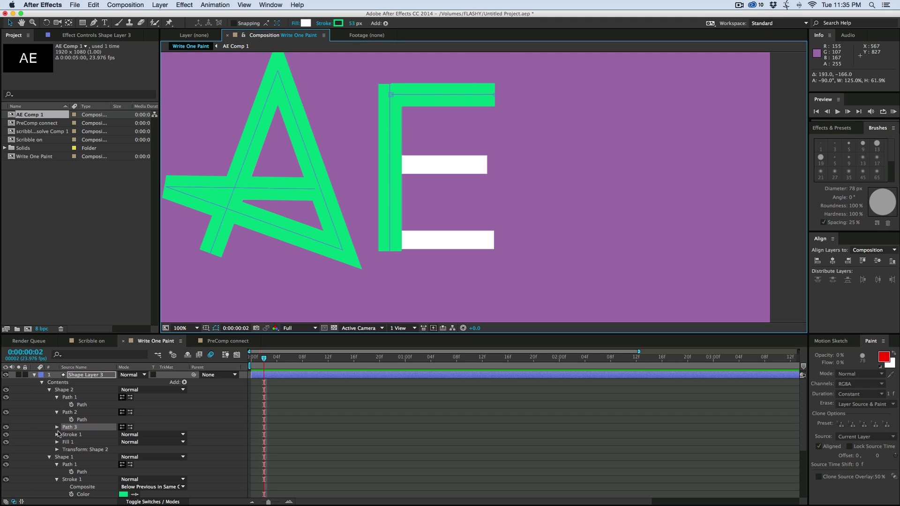
Move Path 3 onto the E's middle bar and duplicate it onto the bottom bar.
{"action": "left_click", "coordinate": [57, 427]}
{"action": "left_click", "coordinate": [81, 434]}
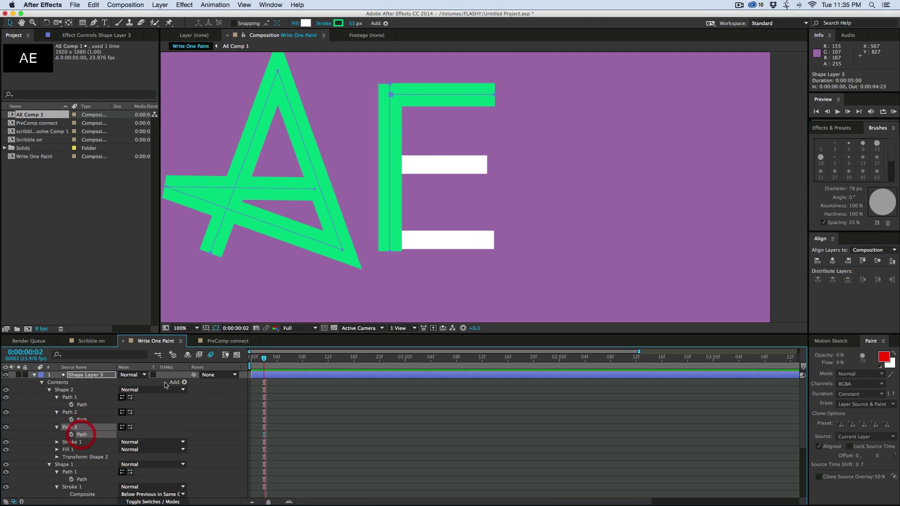
{"action": "left_click_drag", "start_coordinate": [445, 97], "coordinate": [443, 166]}
{"action": "key", "text": "super+d"}
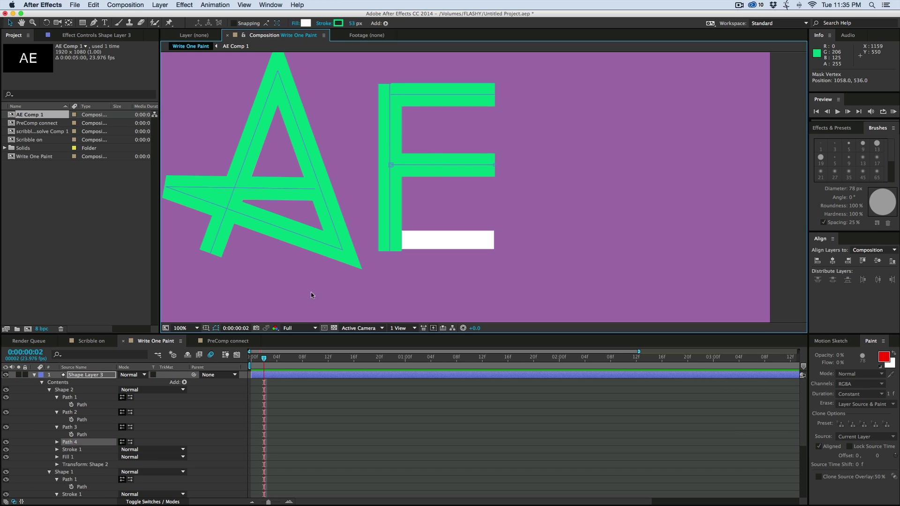
{"action": "left_click_drag", "start_coordinate": [437, 171], "coordinate": [438, 241]}
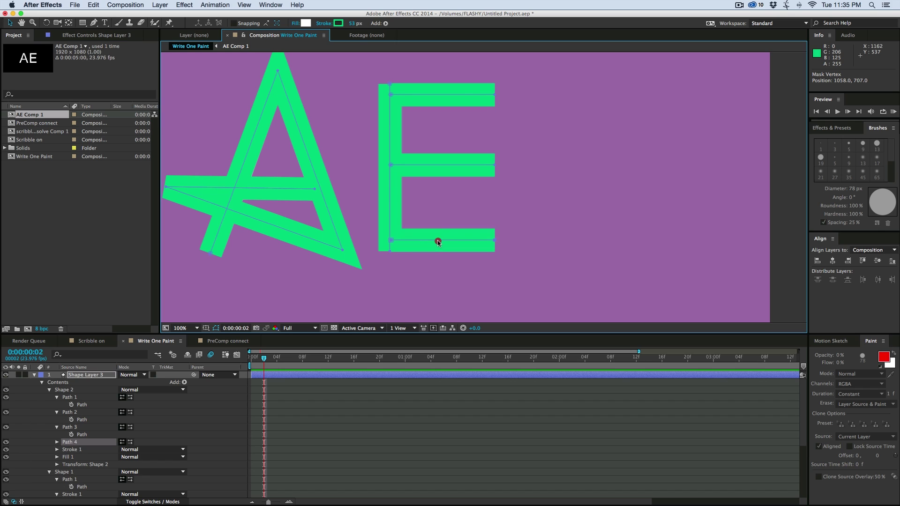
{"action": "left_click", "coordinate": [49, 390]}
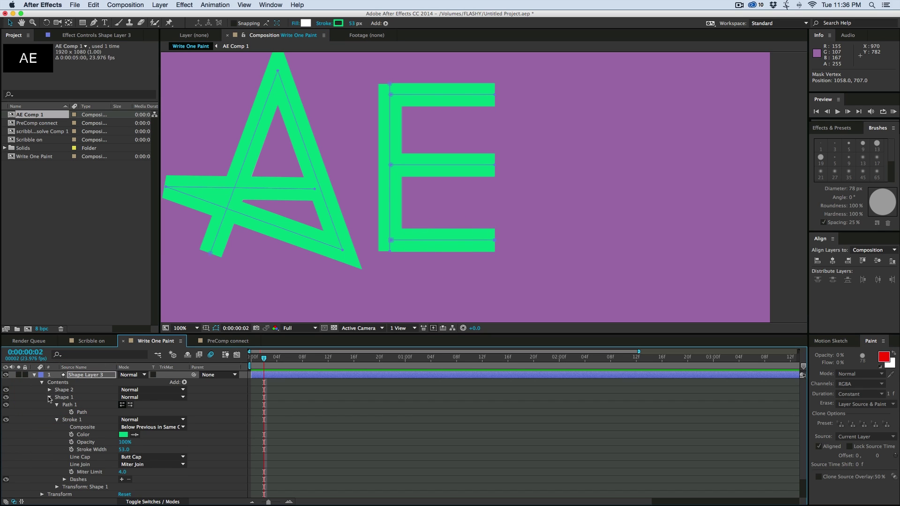
Drag the E's Shape 2 group below the A's Shape 1 group in Shape Layer 3's Contents.
{"action": "left_click", "coordinate": [50, 398]}
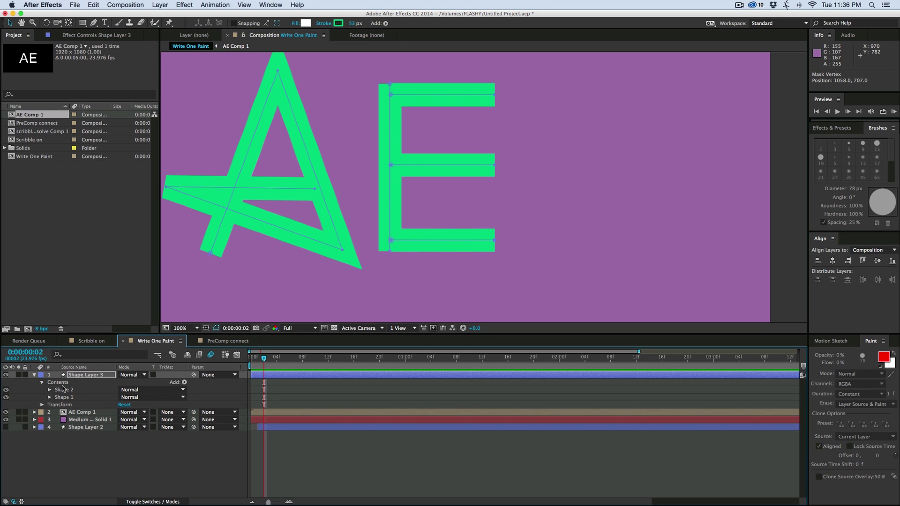
{"action": "left_click", "coordinate": [63, 391]}
{"action": "left_click", "coordinate": [62, 398]}
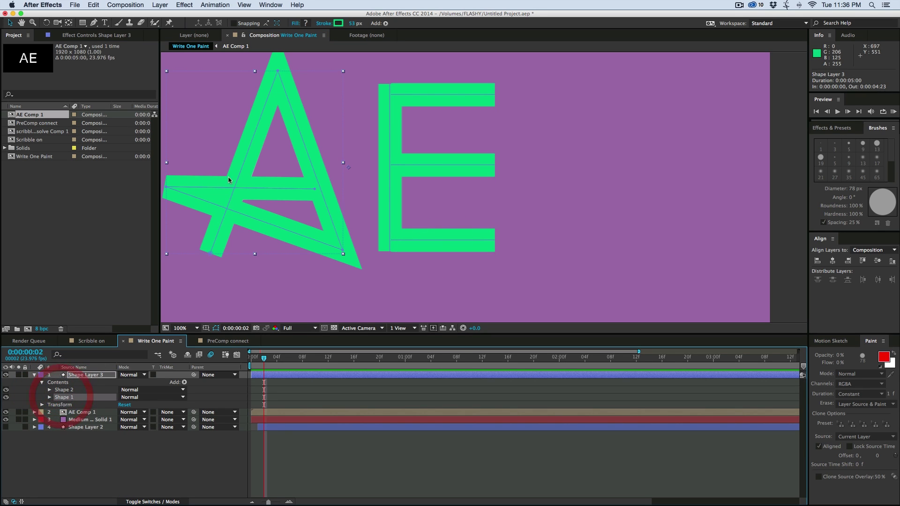
{"action": "left_click", "coordinate": [65, 390]}
{"action": "left_click_drag", "start_coordinate": [62, 392], "coordinate": [63, 402]}
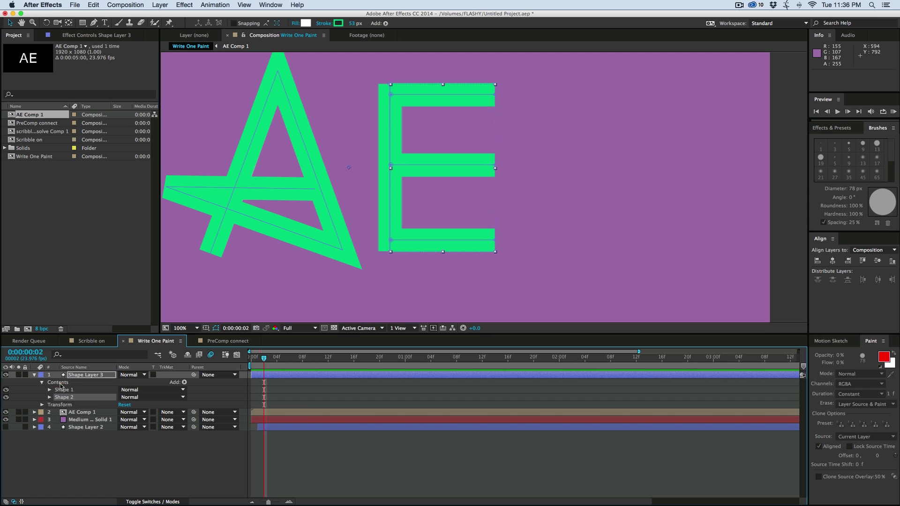
{"action": "left_click", "coordinate": [60, 383]}
{"action": "left_click", "coordinate": [185, 382]}
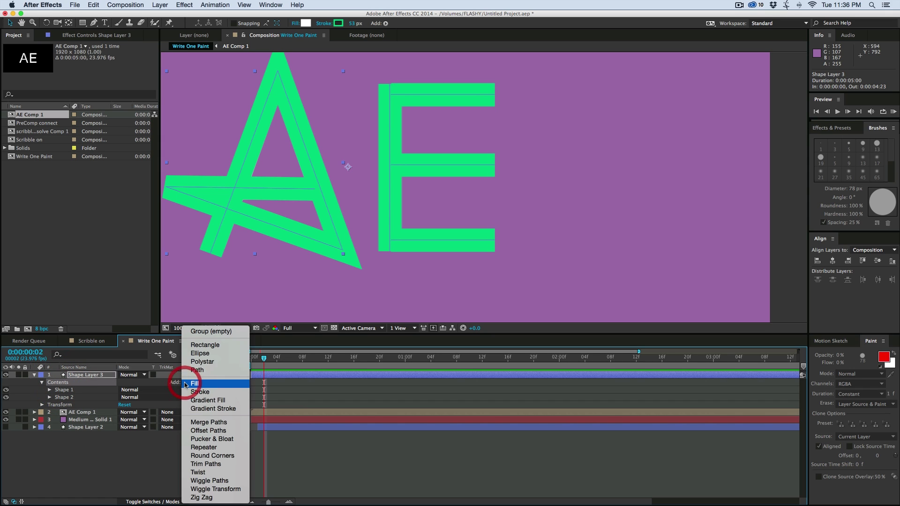
Add Trim Paths, set Trim Multiple Shapes to Individually, and set End to 0%.
{"action": "left_click", "coordinate": [205, 464]}
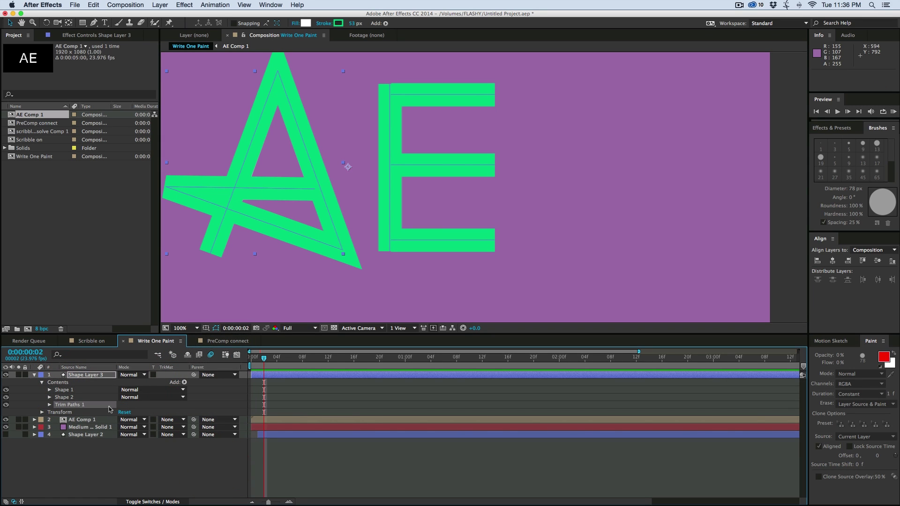
{"action": "left_click", "coordinate": [49, 405]}
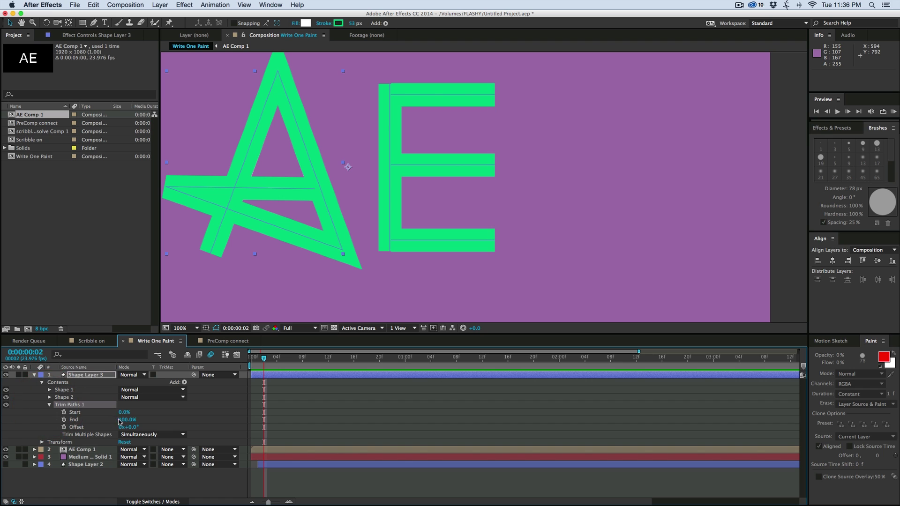
{"action": "mouse_move", "coordinate": [123, 421]}
{"action": "left_mouse_down"}
{"action": "mouse_move", "coordinate": [66, 420]}
{"action": "mouse_move", "coordinate": [117, 421]}
{"action": "left_mouse_up"}
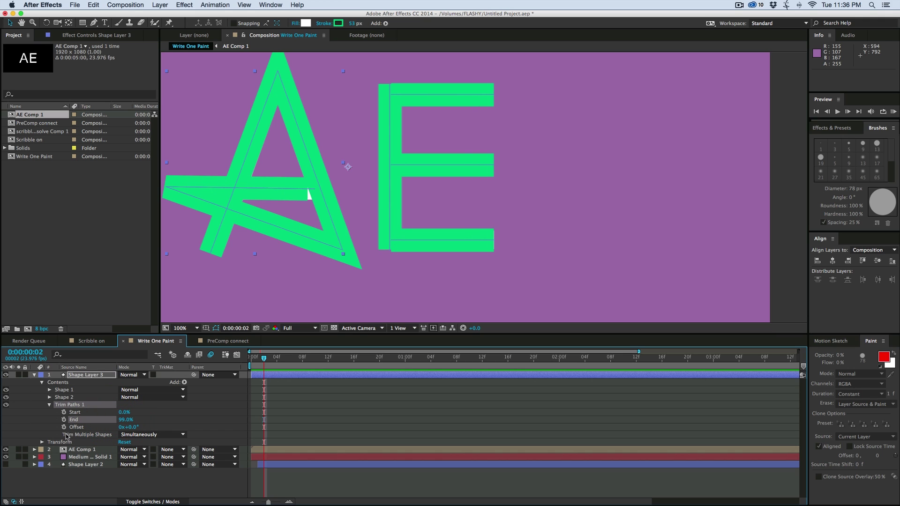
{"action": "left_click", "coordinate": [150, 435]}
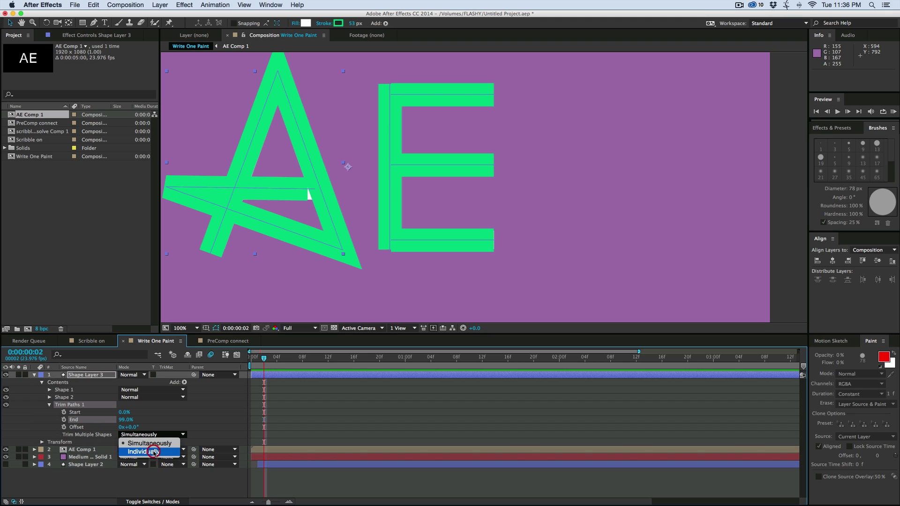
{"action": "left_click", "coordinate": [154, 453]}
{"action": "mouse_move", "coordinate": [122, 421]}
{"action": "left_mouse_down"}
{"action": "mouse_move", "coordinate": [62, 421]}
{"action": "mouse_move", "coordinate": [130, 424]}
{"action": "mouse_move", "coordinate": [57, 426]}
{"action": "left_mouse_up"}
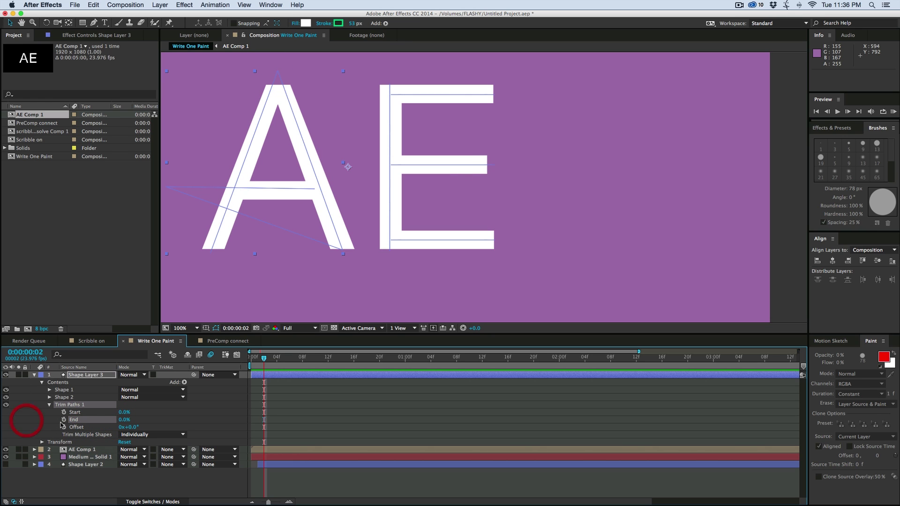
Keyframe Trim Paths End at 100% a few frames later so the strokes write on.
{"action": "key", "text": "Page_Down"}
{"action": "key", "text": "Page_Down"}
{"action": "key", "text": "Page_Down"}
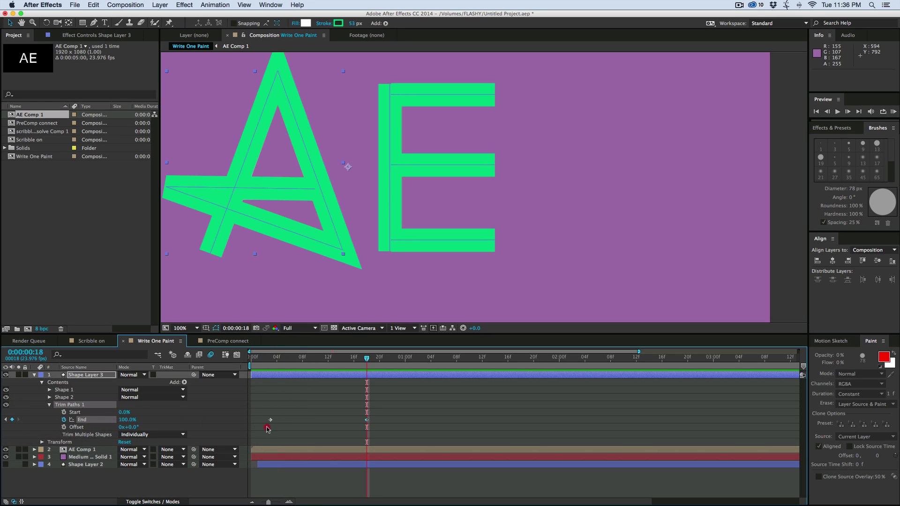
{"action": "left_click", "coordinate": [294, 430]}
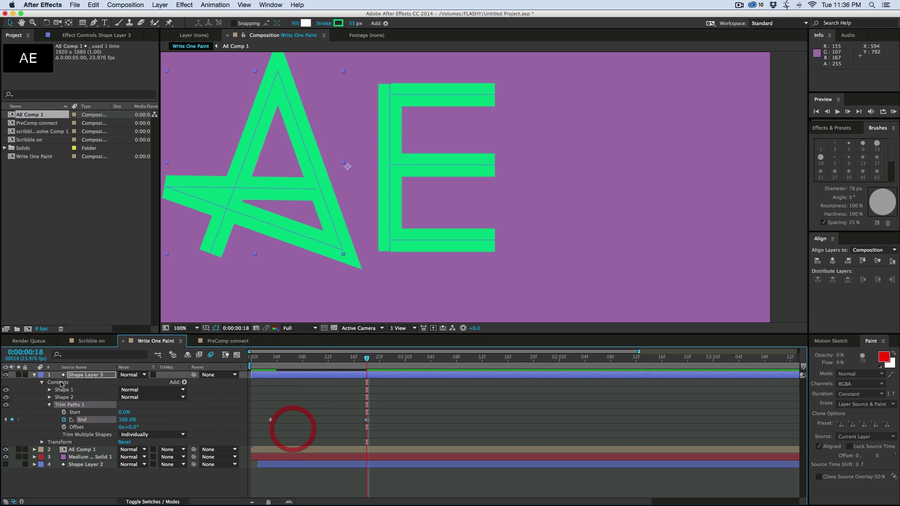
{"action": "left_click", "coordinate": [33, 375]}
{"action": "left_click", "coordinate": [174, 385]}
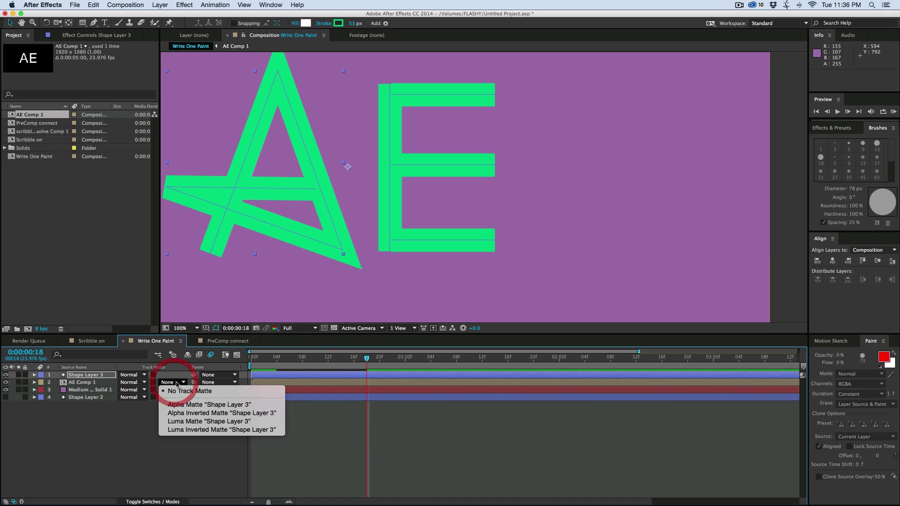
Set AE Comp 1's track matte to Alpha Matte 'Shape Layer 3' and preview the reveal.
{"action": "left_click", "coordinate": [197, 400]}
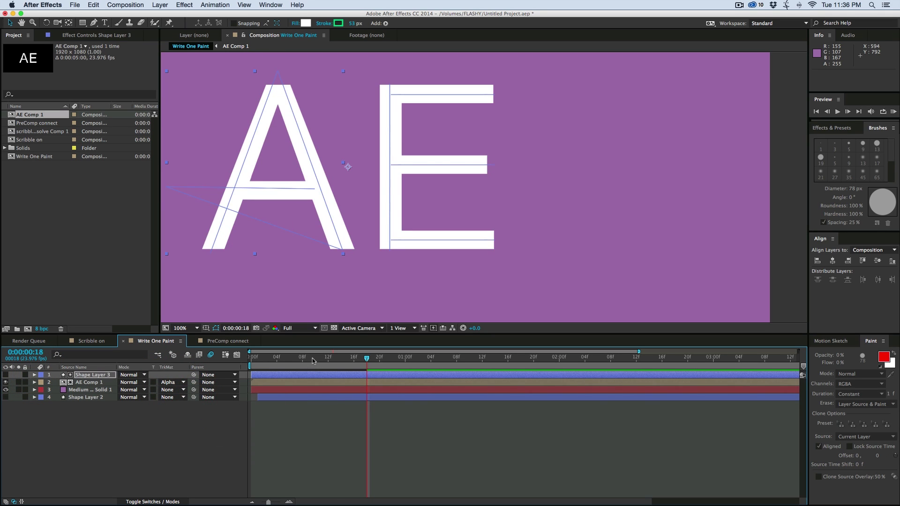
{"action": "left_click", "coordinate": [258, 361]}
{"action": "key", "text": "space"}
{"action": "left_click", "coordinate": [322, 380]}
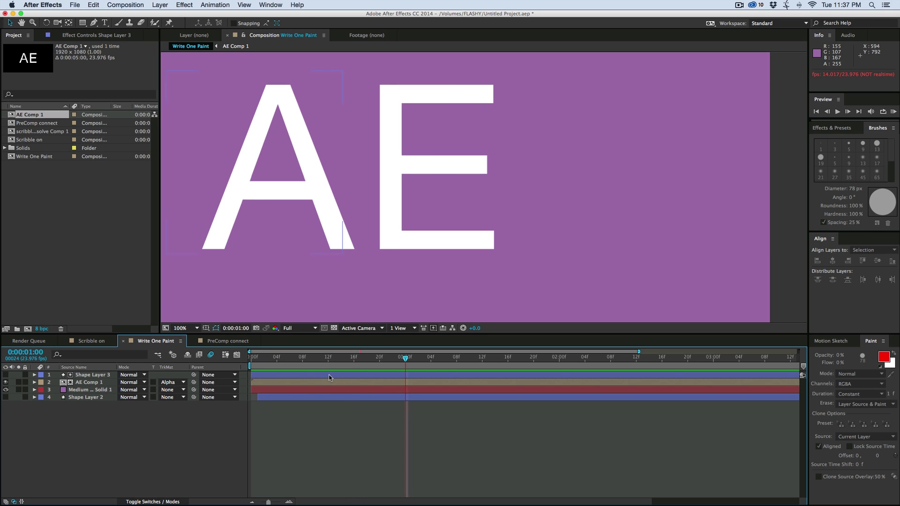
Move Shape Layer 3's final End keyframe later to slow the write-on, then preview again.
{"action": "left_click", "coordinate": [327, 375]}
{"action": "key", "text": "u"}
{"action": "left_click", "coordinate": [426, 384]}
{"action": "left_click_drag", "start_coordinate": [373, 383], "coordinate": [489, 383]}
{"action": "left_click", "coordinate": [264, 359]}
{"action": "key", "text": "space"}
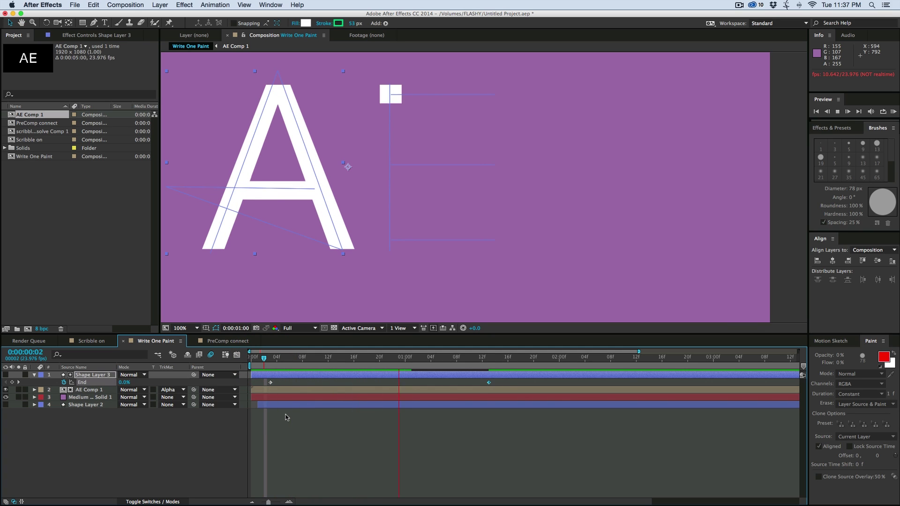
{"action": "key", "text": "space"}
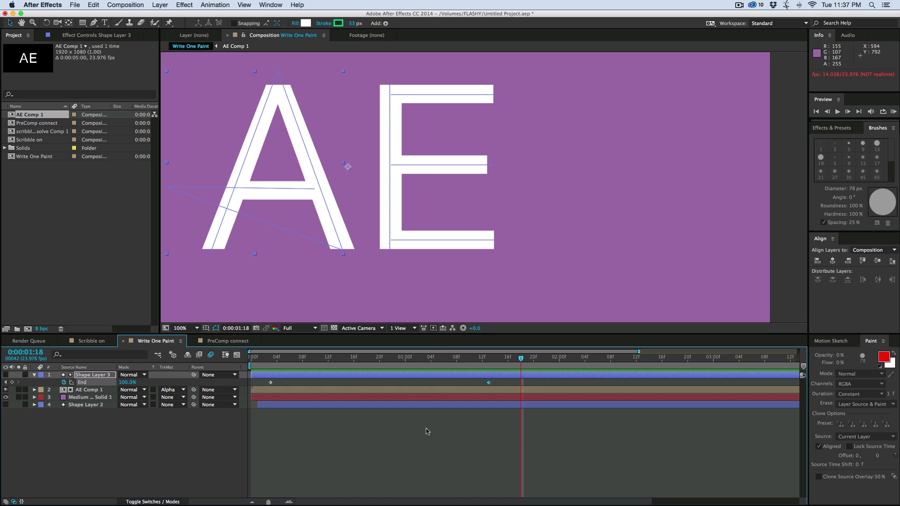
{"action": "mouse_move", "coordinate": [375, 366]}
{"action": "left_mouse_down"}
{"action": "mouse_move", "coordinate": [258, 362]}
{"action": "mouse_move", "coordinate": [308, 362]}
{"action": "left_mouse_up"}
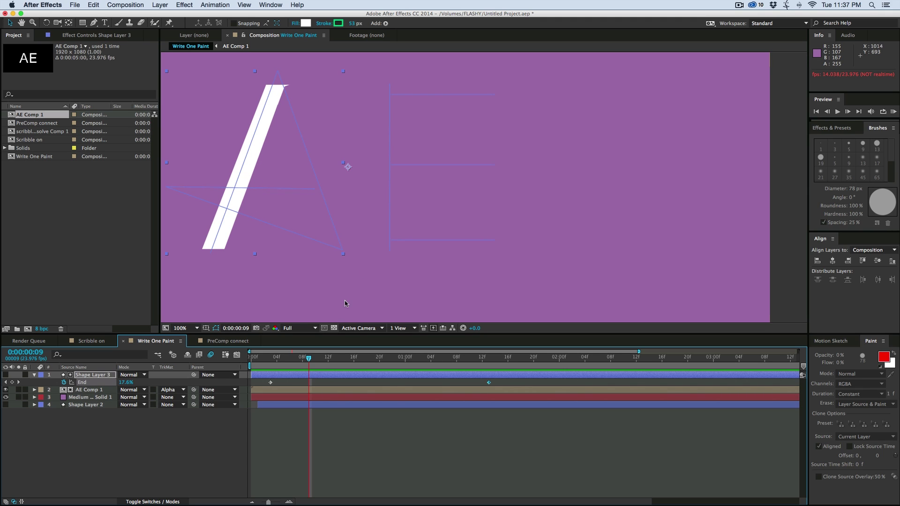
{"action": "mouse_move", "coordinate": [309, 362]}
{"action": "left_mouse_down"}
{"action": "mouse_move", "coordinate": [298, 362]}
{"action": "mouse_move", "coordinate": [542, 367]}
{"action": "mouse_move", "coordinate": [438, 359]}
{"action": "left_mouse_up"}
{"action": "key", "text": "comma"}
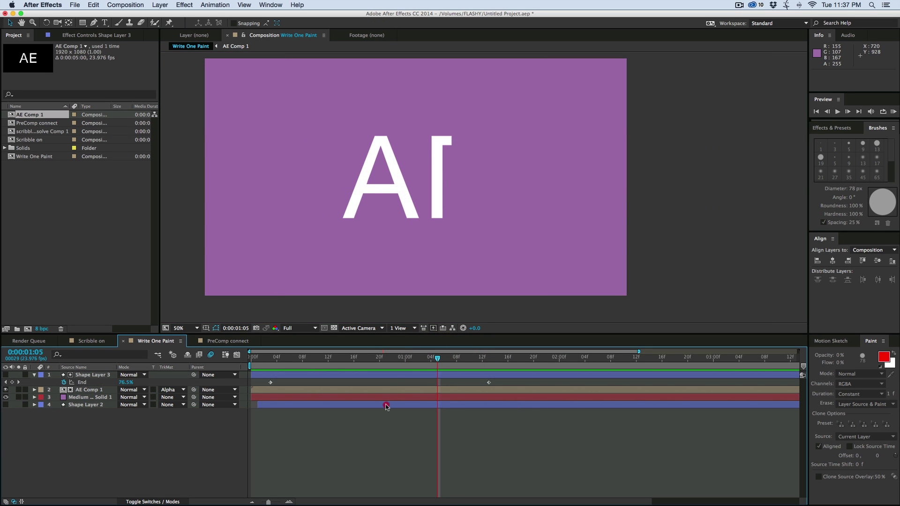